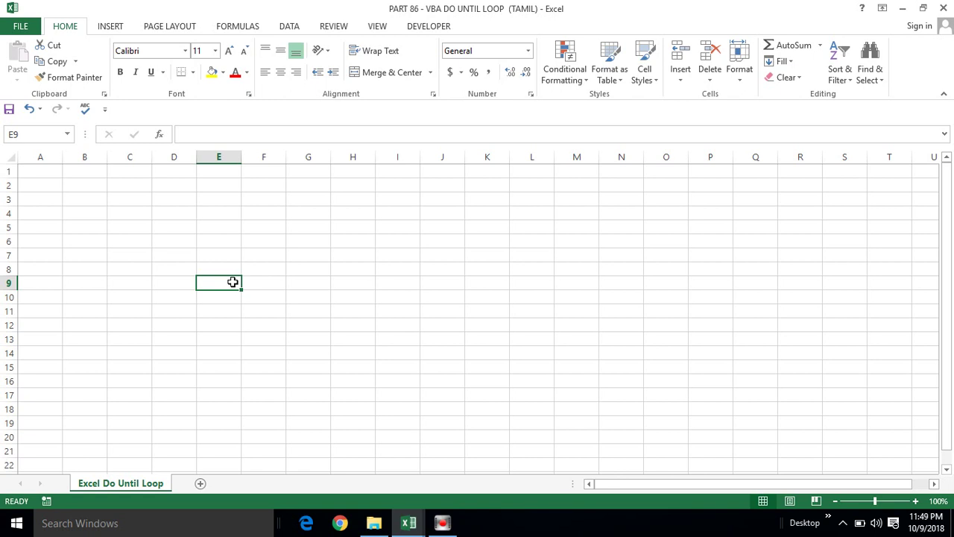
Step: Click around worksheet cells E4, C3, D2, E2, C2, A1 and column B, ending on B1
left_click(199, 210)
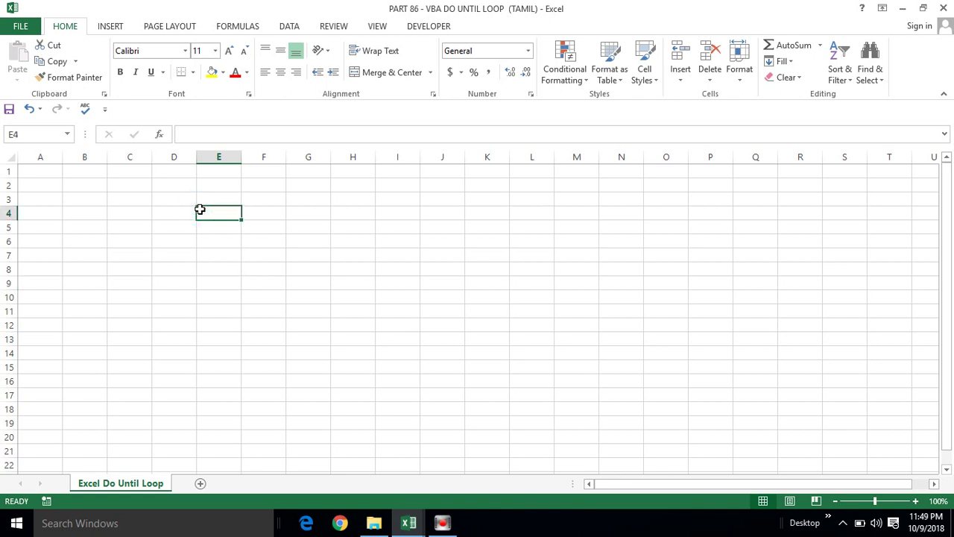
left_click(148, 201)
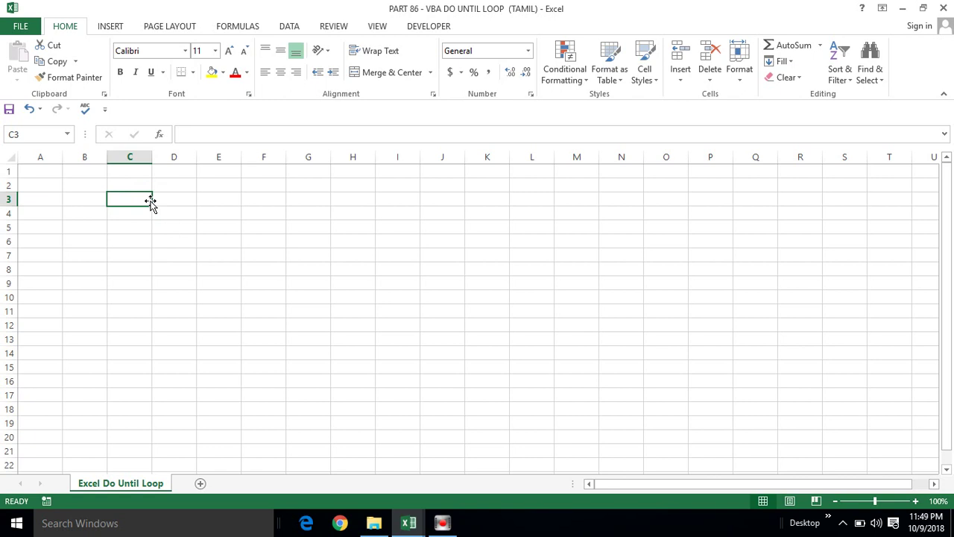
left_click(174, 179)
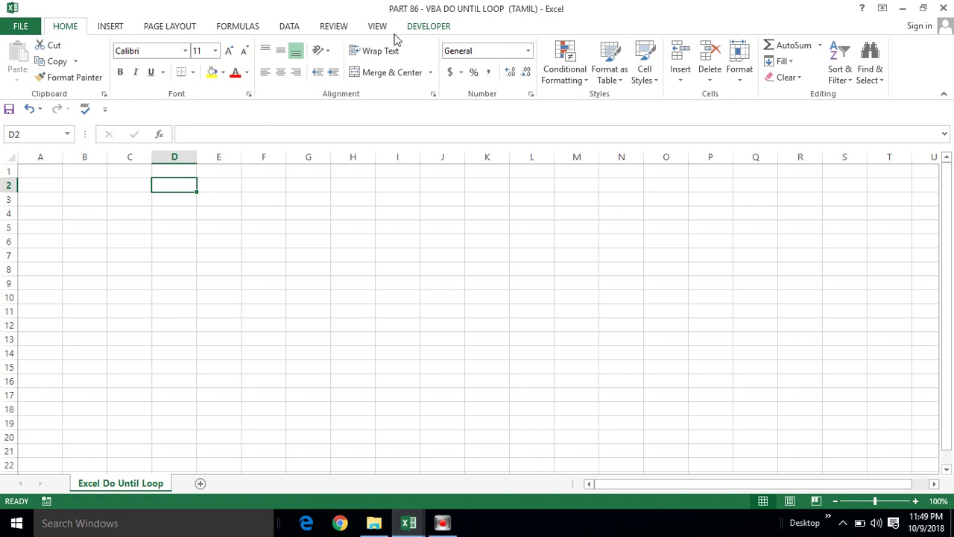
left_click(229, 187)
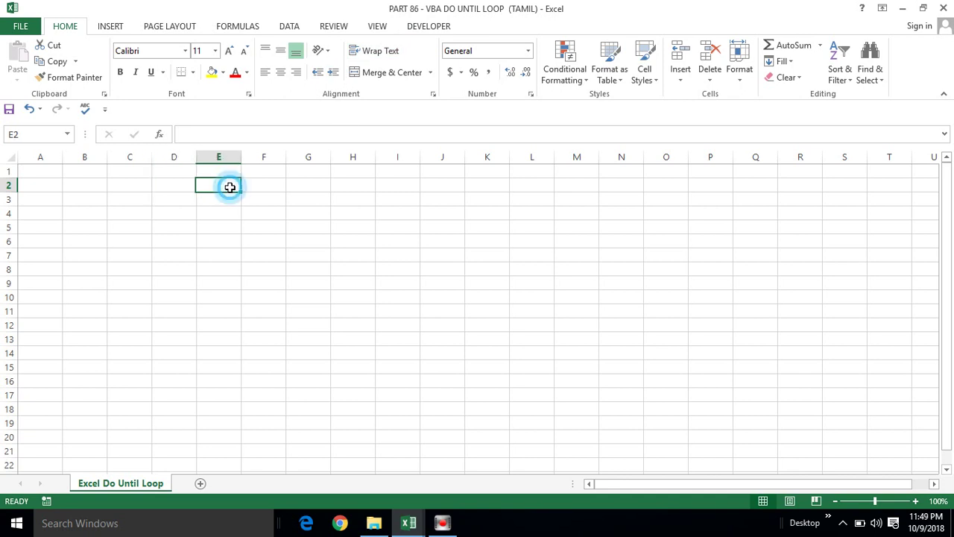
left_click(120, 186)
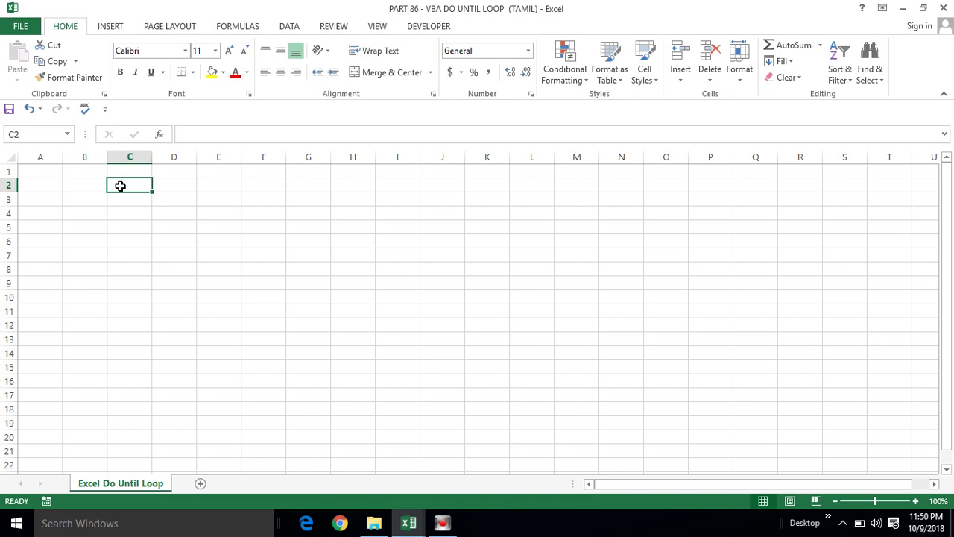
left_click(47, 167)
left_click(89, 158)
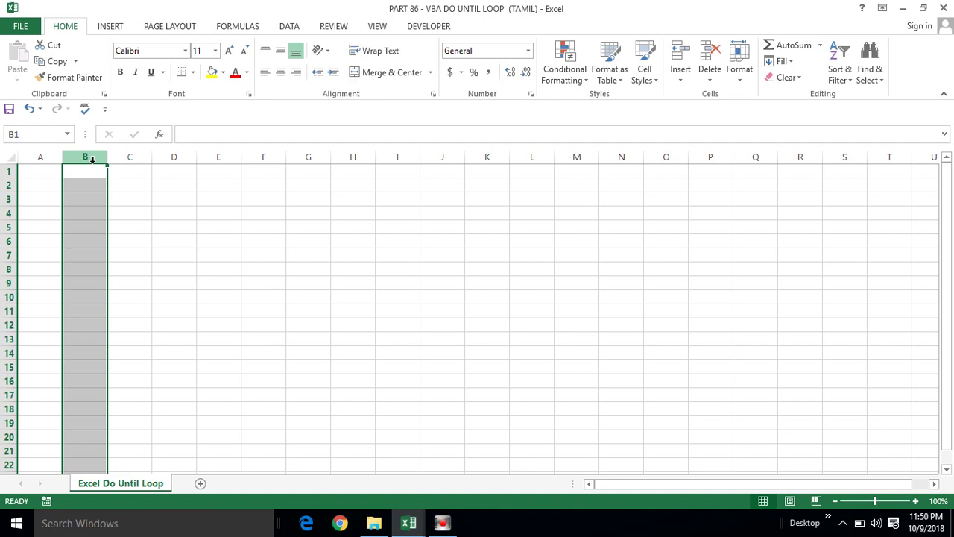
left_click(42, 170)
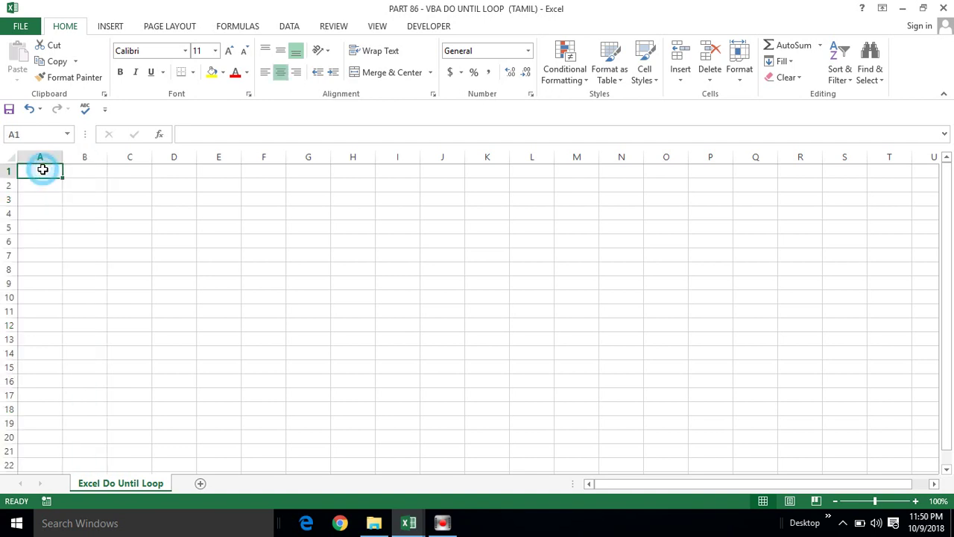
left_click(81, 166)
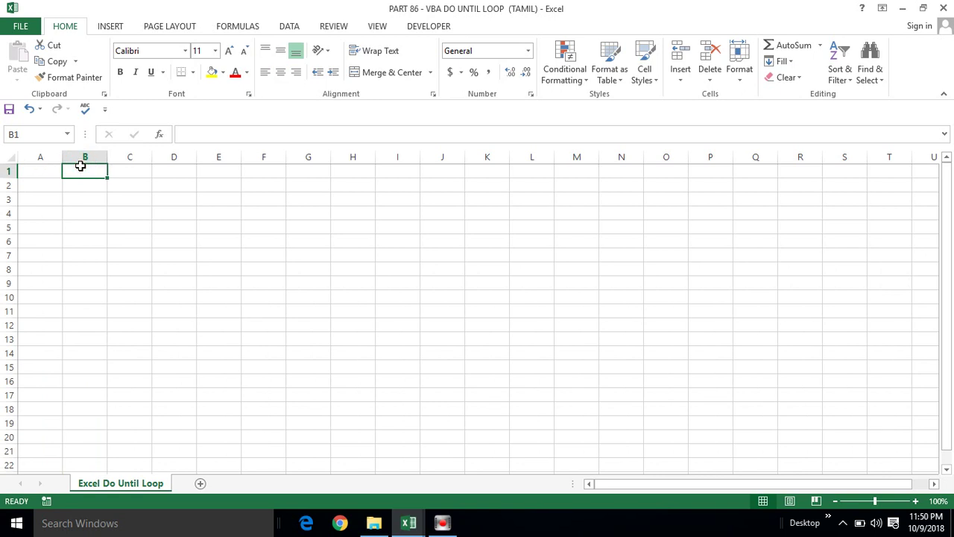
Step: Open the VBA editor with Alt+F11 and place the caret on the Do_Until_Loop i = 1 line
key("alt+F11")
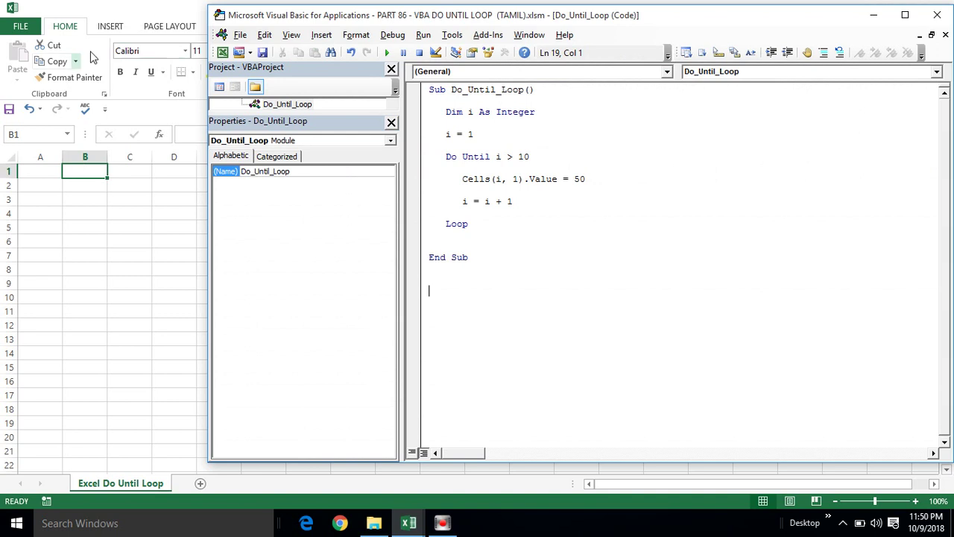
left_click_drag(291, 171, 242, 172)
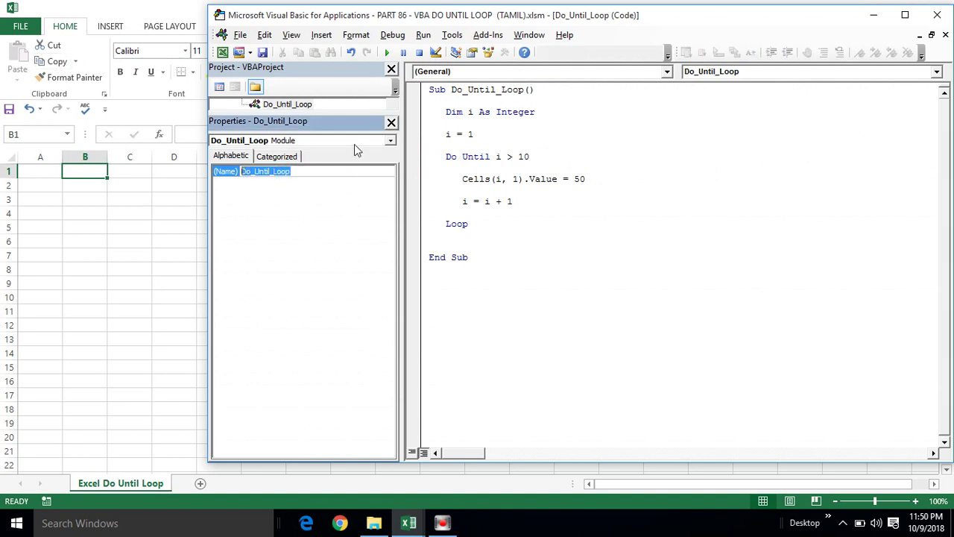
left_click(480, 136)
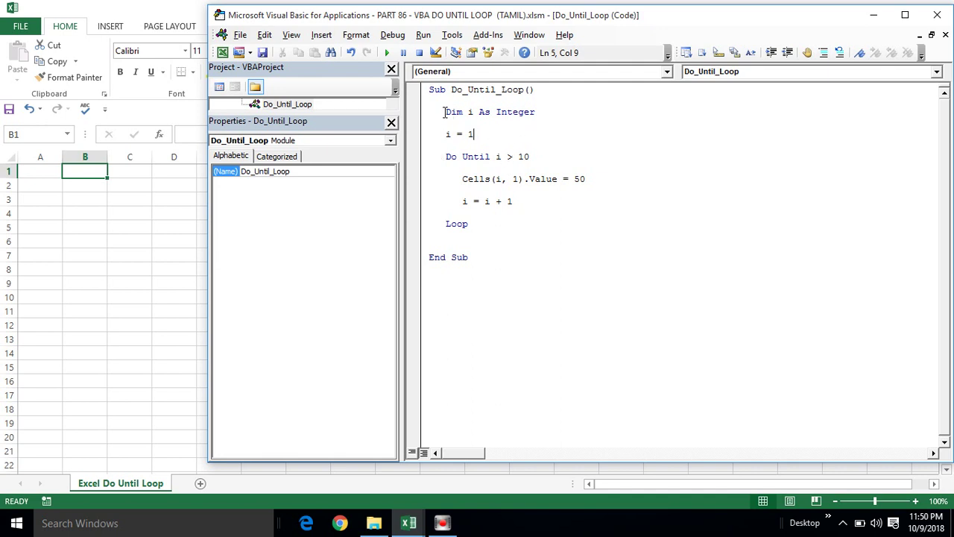
left_click_drag(445, 112, 543, 108)
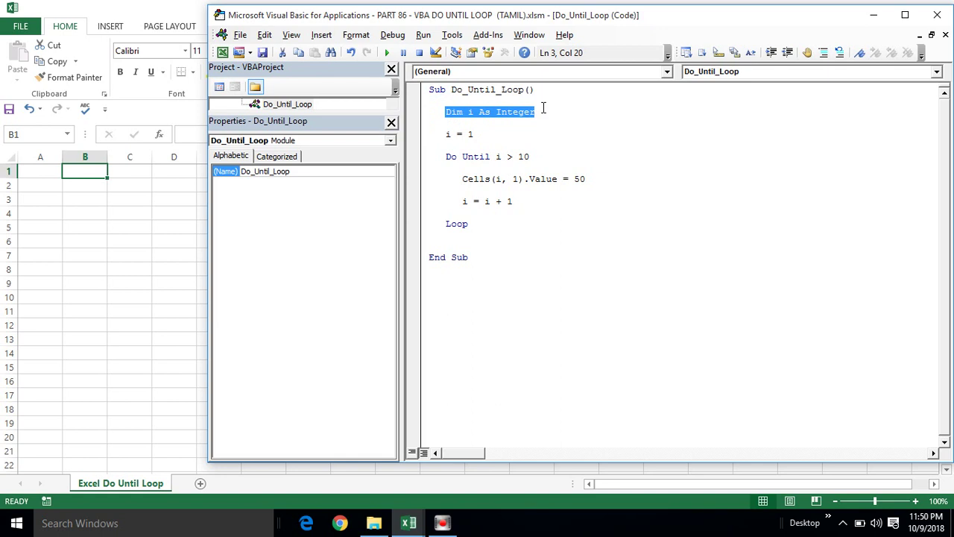
left_click(507, 112)
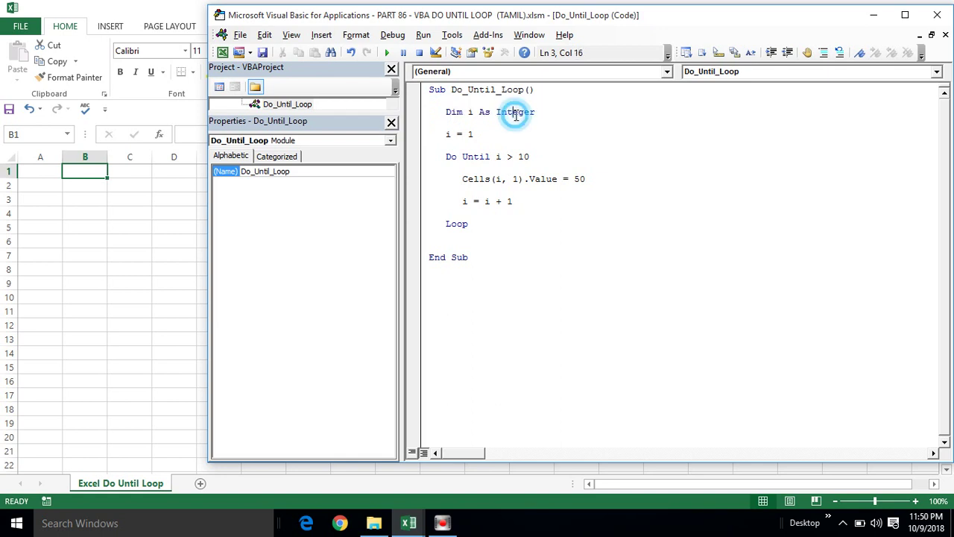
double_click(473, 112)
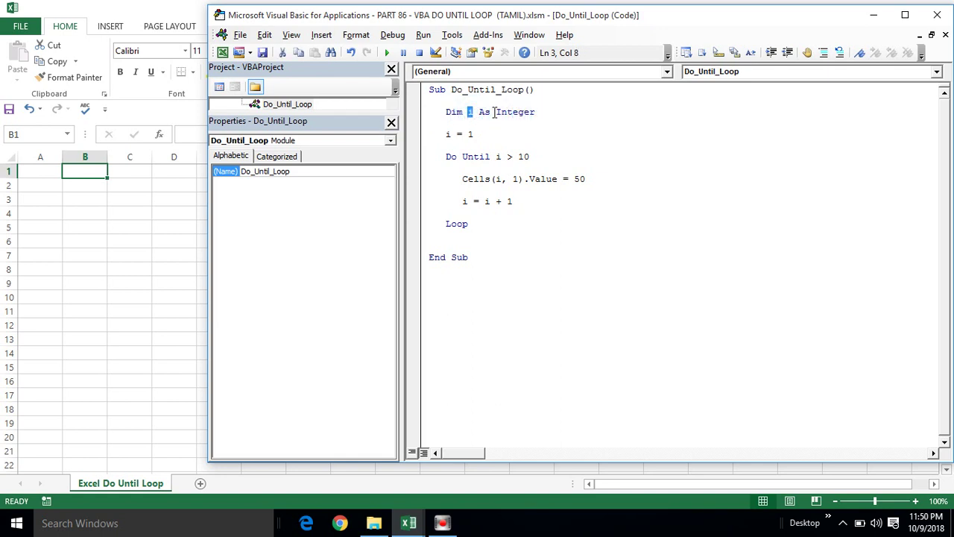
double_click(499, 112)
double_click(449, 135)
left_click(475, 134)
left_click(485, 156)
mouse_move(513, 157)
left_mouse_down()
mouse_move(529, 156)
mouse_move(495, 157)
left_mouse_up()
double_click(498, 156)
left_click_drag(463, 179, 513, 178)
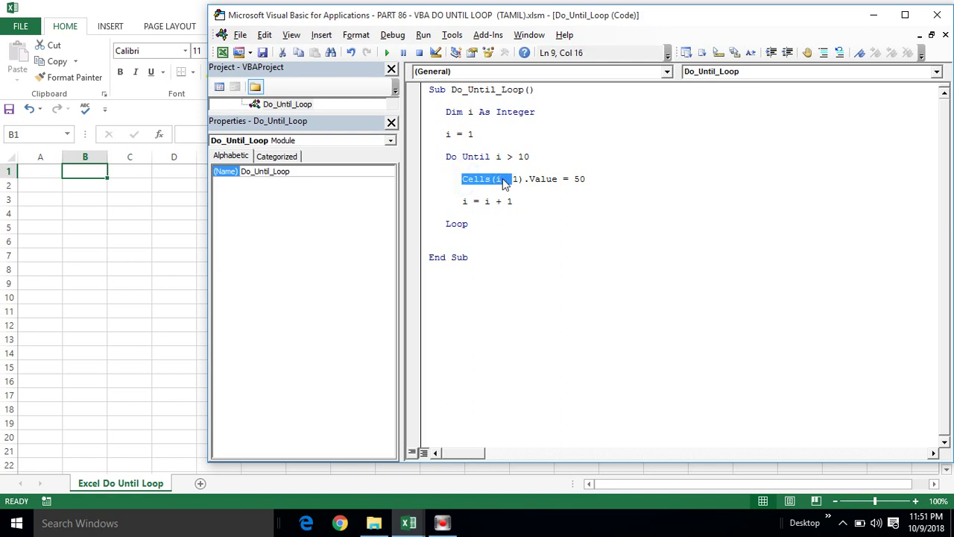
left_click(513, 179)
left_click_drag(520, 179, 514, 180)
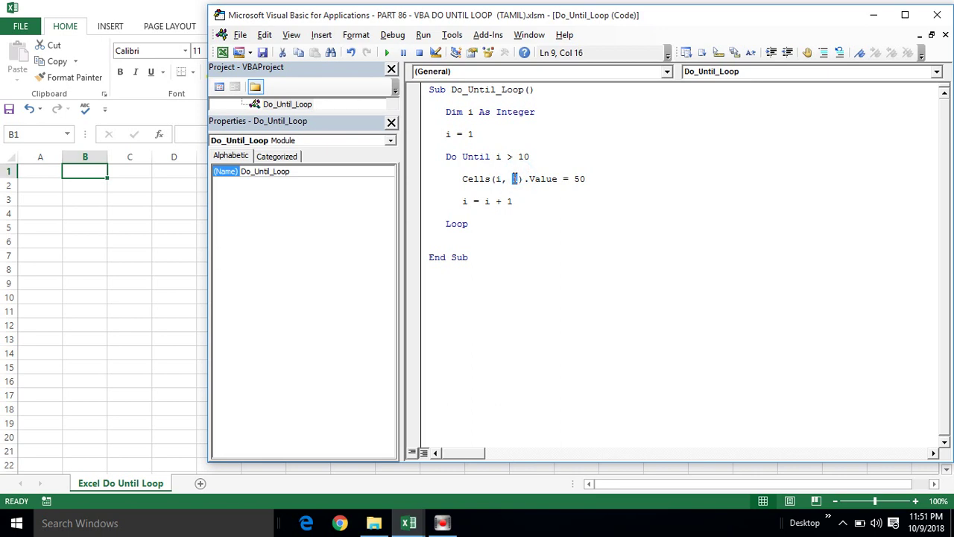
left_click(527, 180)
left_click(564, 179)
left_click(46, 156)
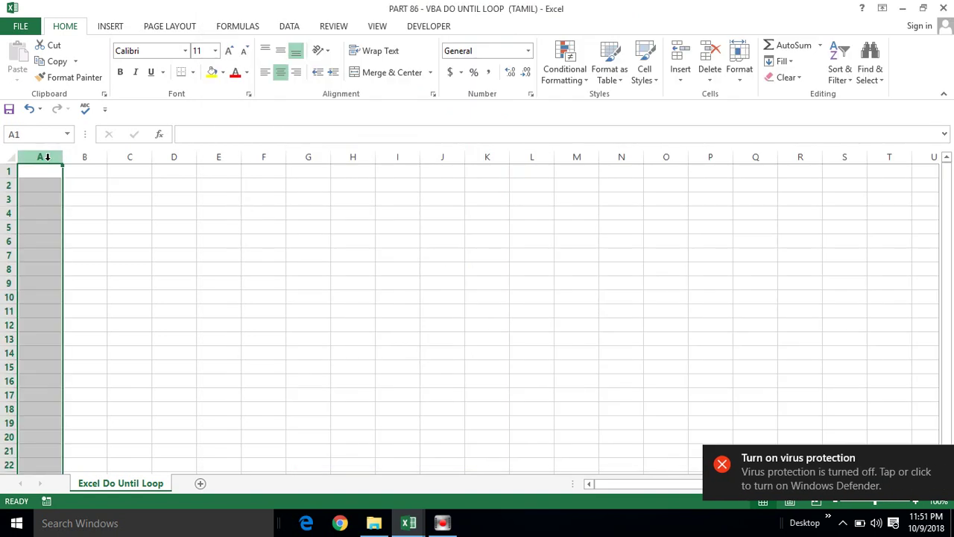
key("alt+F11")
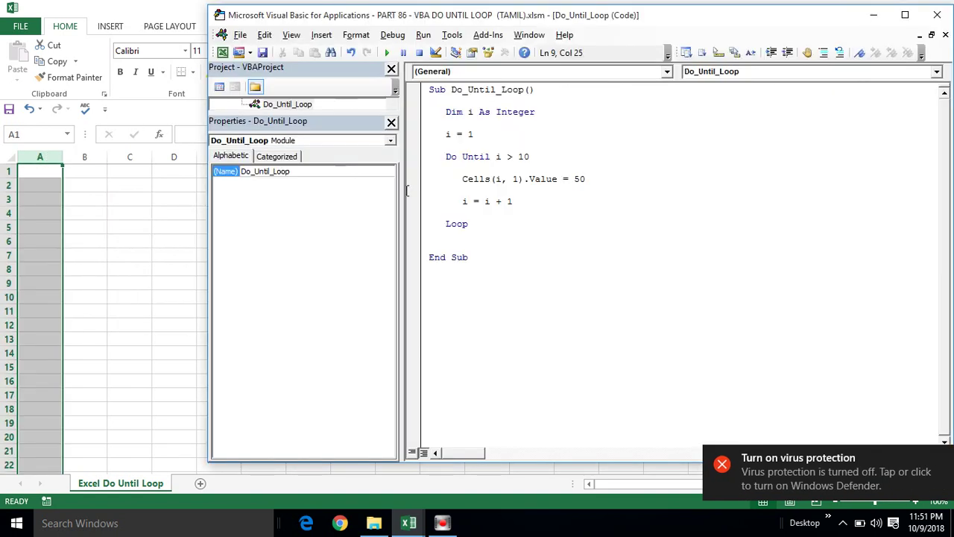
left_click(943, 459)
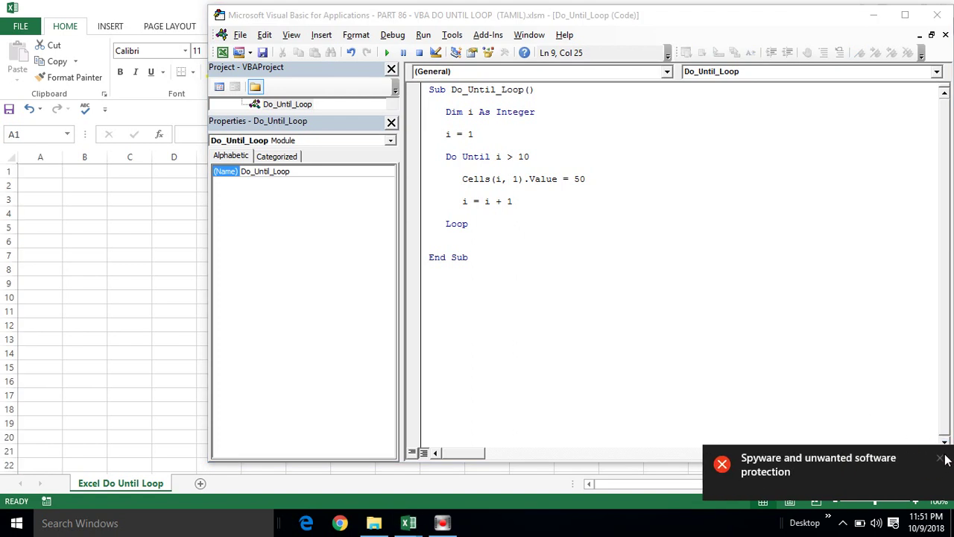
left_click(940, 455)
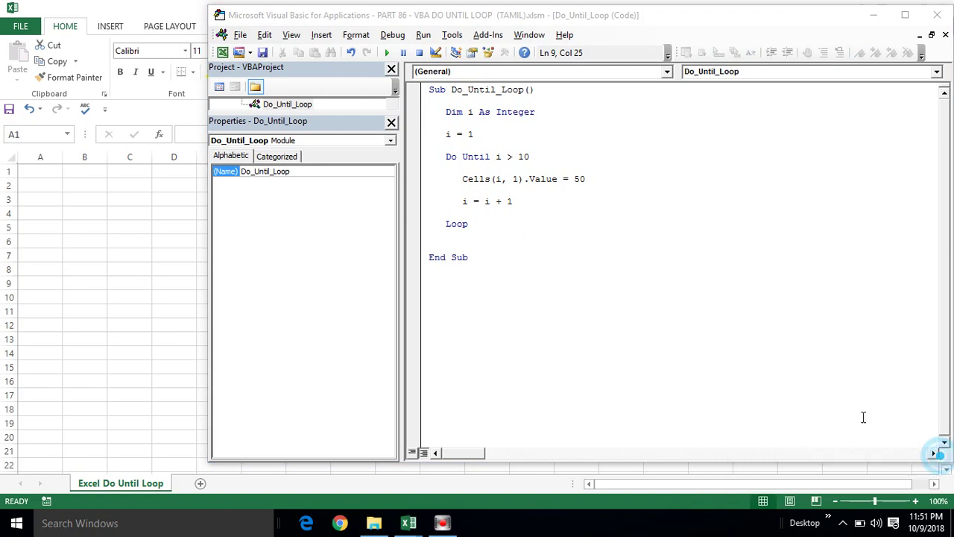
double_click(580, 179)
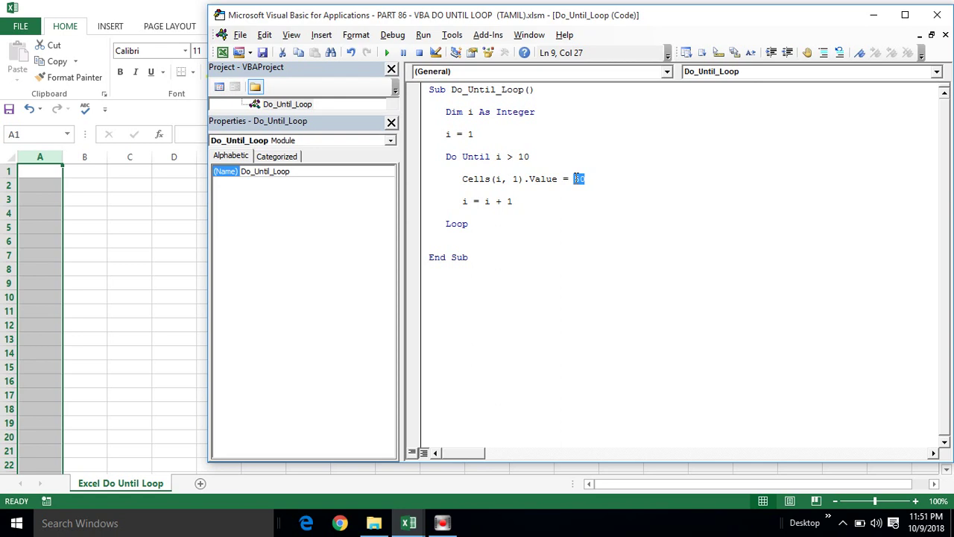
double_click(500, 179)
double_click(524, 156)
left_click(506, 156)
double_click(498, 157)
left_click_drag(462, 156, 496, 156)
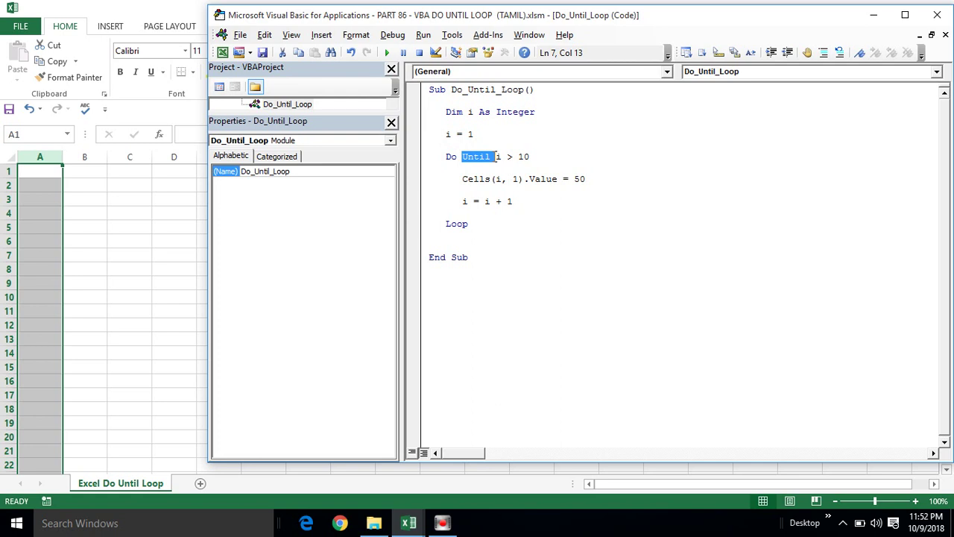
left_click(489, 168)
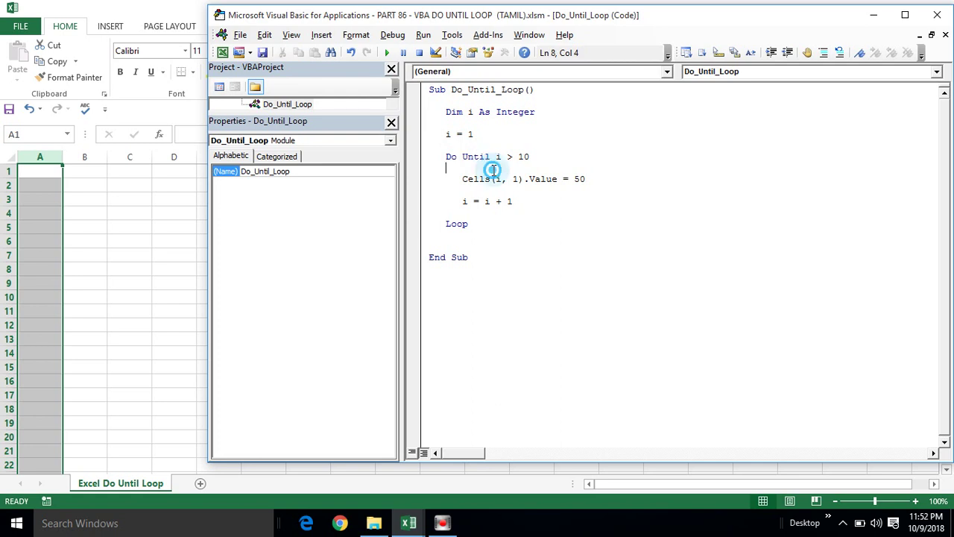
left_click_drag(532, 157, 515, 158)
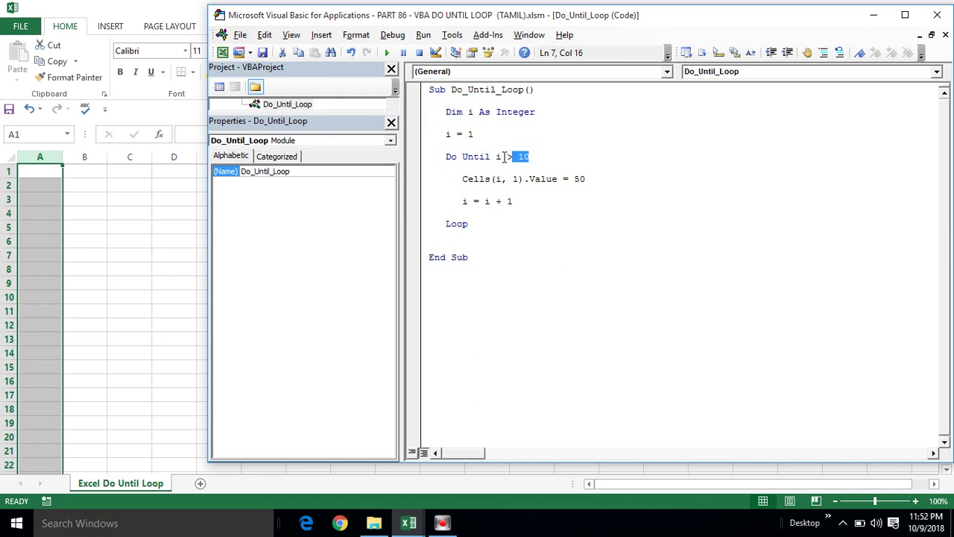
double_click(498, 157)
double_click(528, 156)
left_click_drag(485, 187, 470, 197)
double_click(465, 202)
double_click(513, 202)
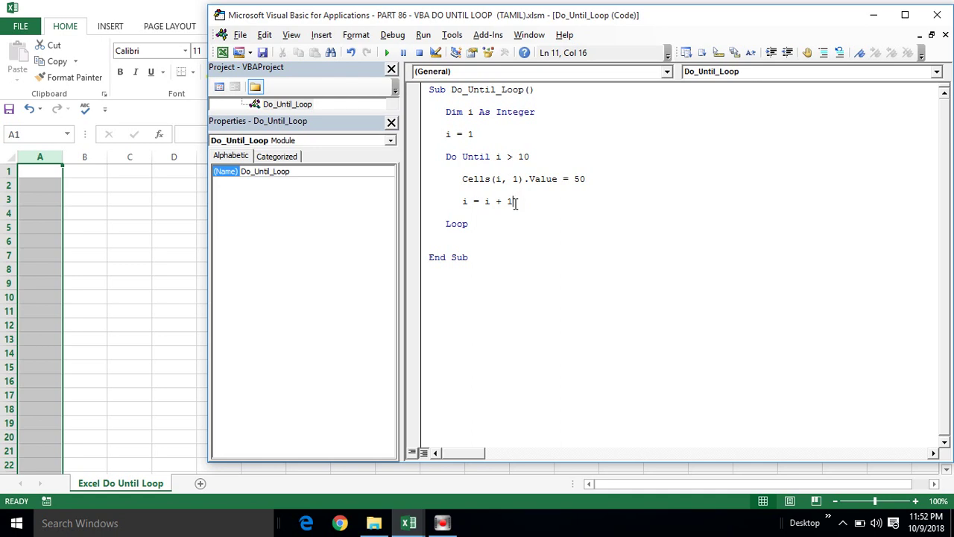
left_click(469, 224)
left_click_drag(470, 223, 446, 226)
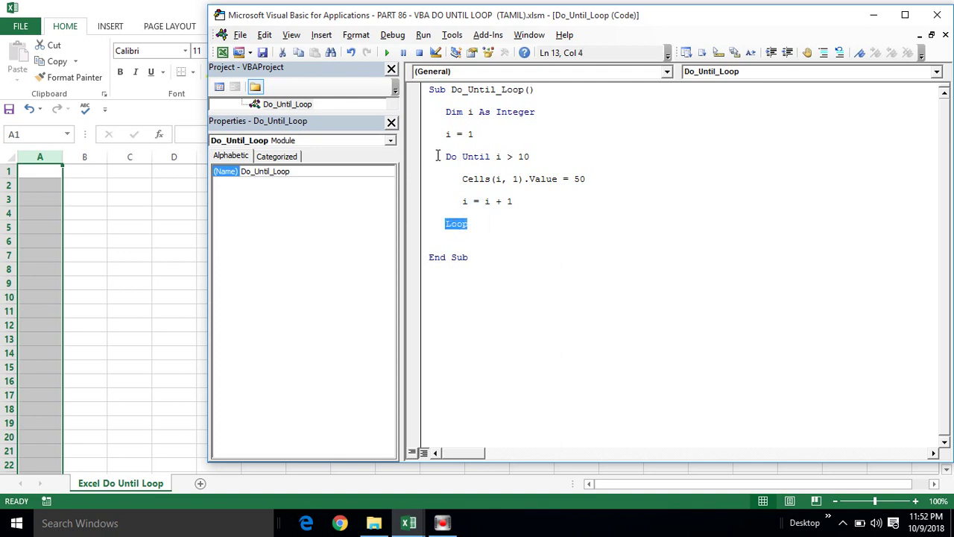
left_click(447, 225)
left_click_drag(445, 224, 483, 222)
left_click(447, 226)
left_click_drag(446, 223, 471, 223)
left_click_drag(470, 224, 447, 218)
left_click_drag(472, 222, 448, 227)
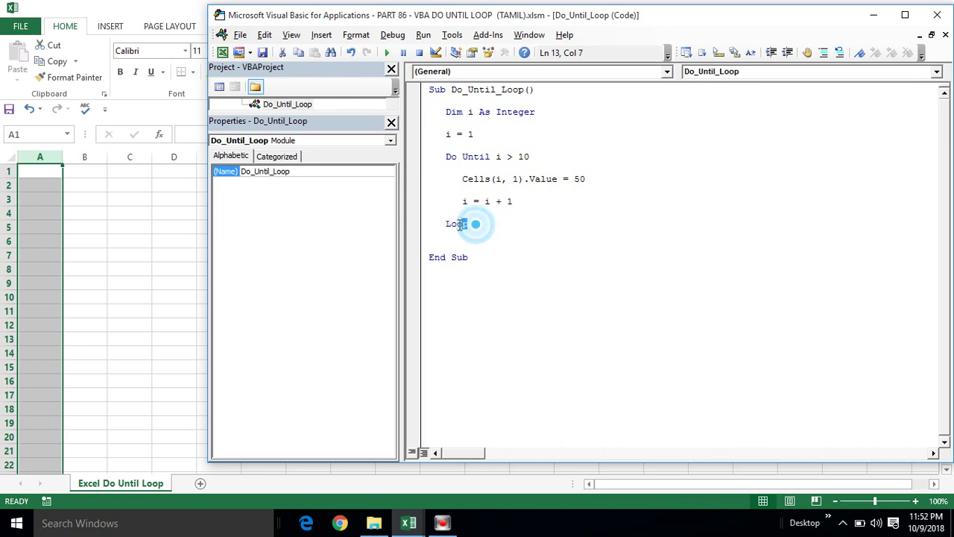
left_click(462, 201)
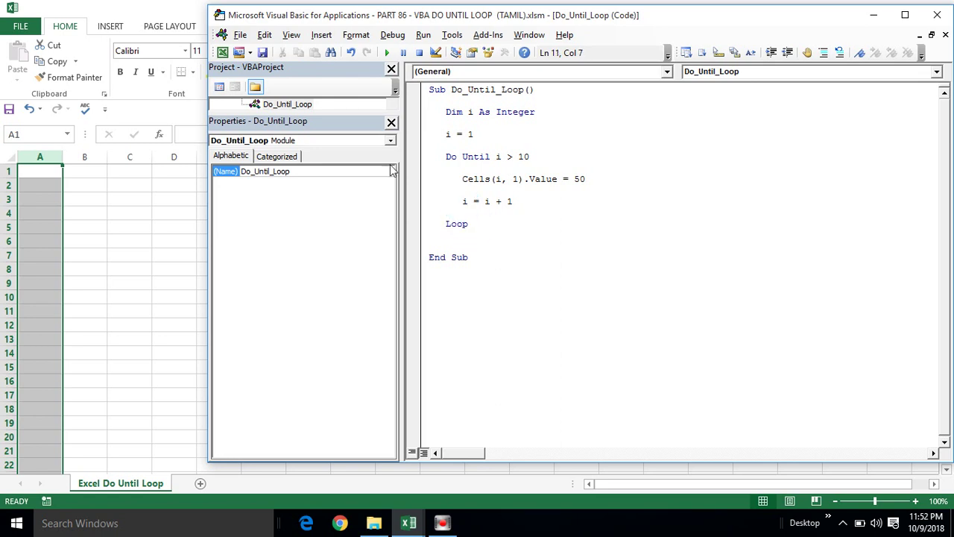
Step: Return to the VBA editor and step with F8 through loop passes, writing 50 into A1 down to A9
left_click(39, 170)
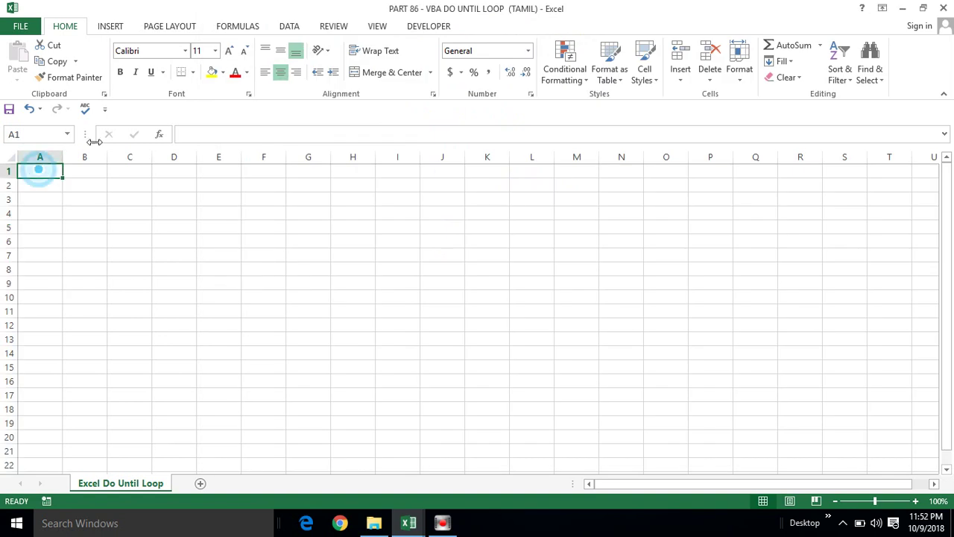
key("alt+F11")
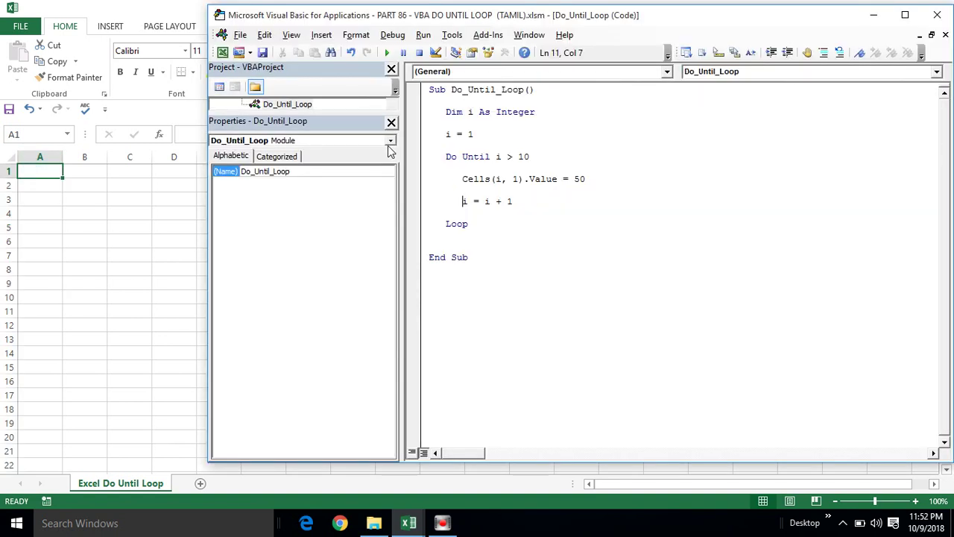
left_click(507, 114)
key("F8")
key("F8")
key("F8")
key("F8")
key("F8")
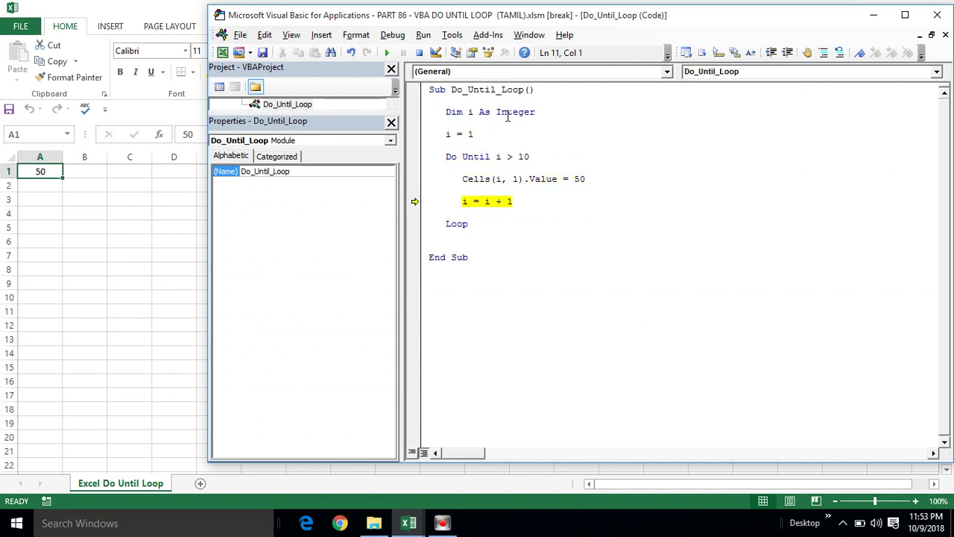
key("F8")
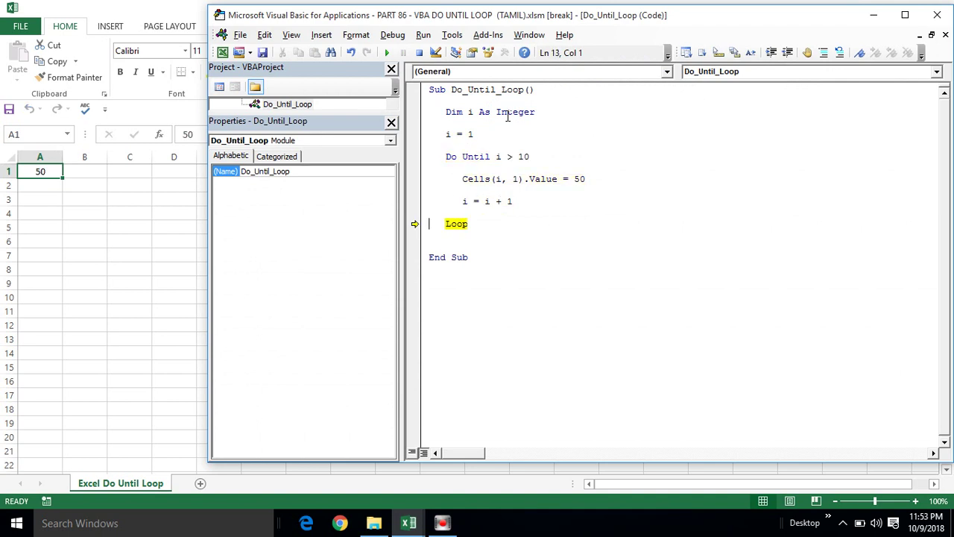
key("F8")
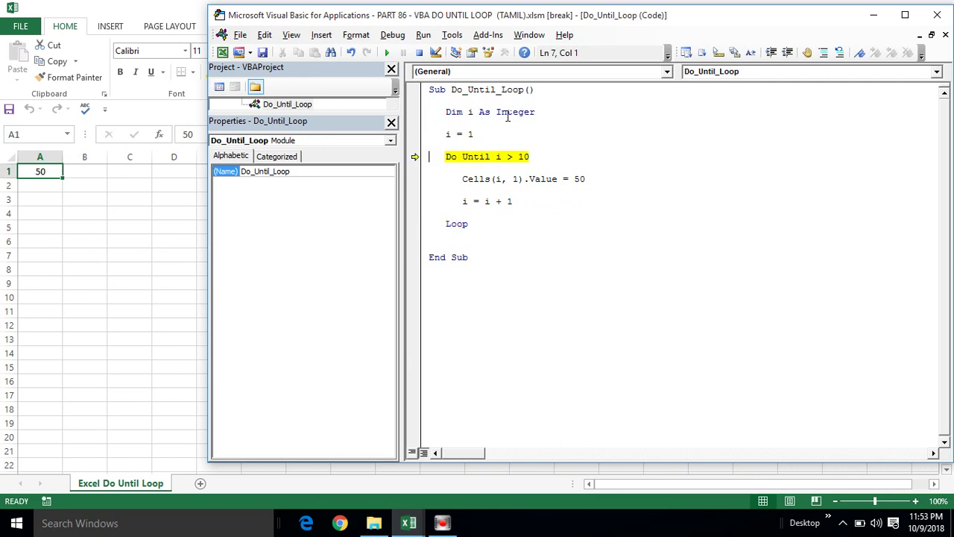
key("F8")
key("F8")
key("F8")
key("F8")
key("F8")
key("F8")
key("F8")
key("F8")
key("F8")
key("F8")
key("F8")
key("F8")
key("F8")
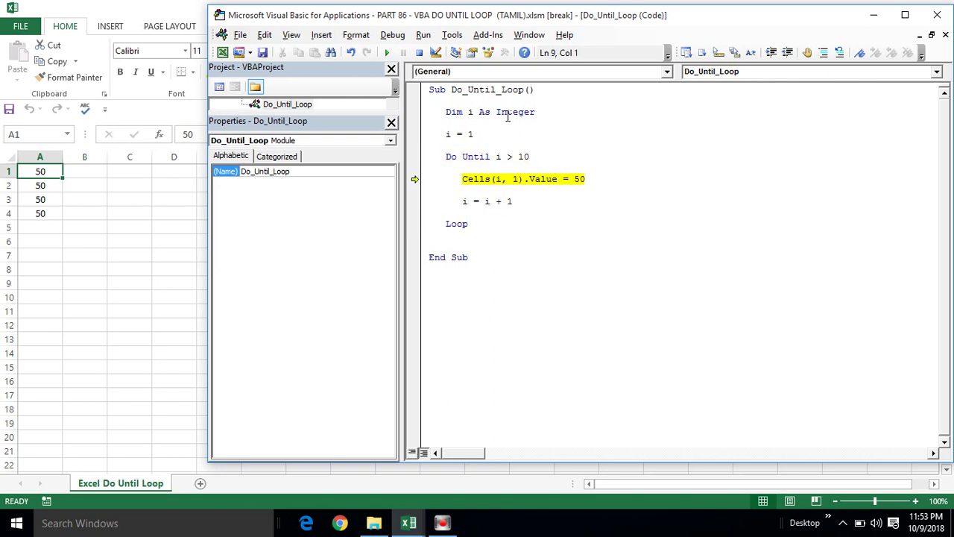
key("F8")
key("F8")
key("F8")
key("F8")
key("F8")
key("F8")
key("F8")
key("F8")
key("F8")
key("F8")
key("F8")
key("F8")
key("F8")
key("F8")
key("F8")
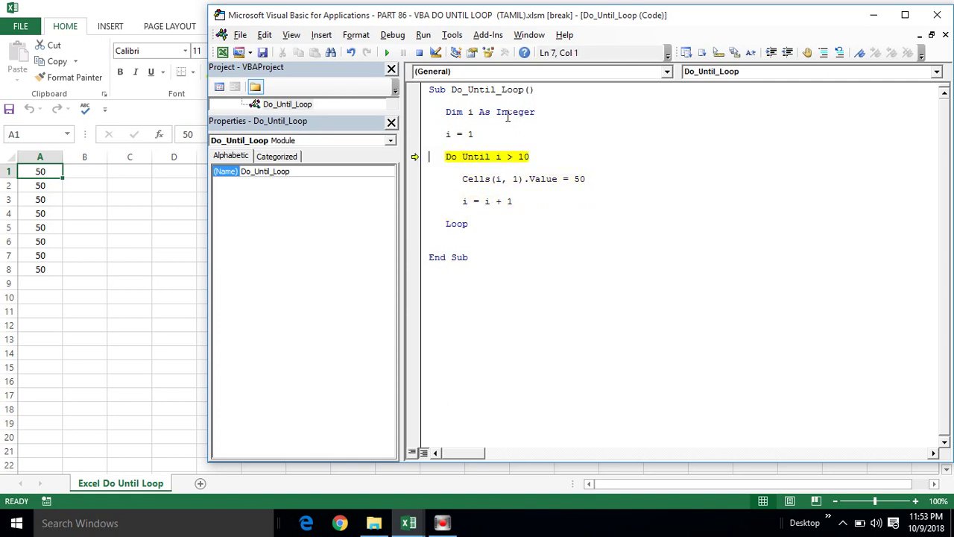
key("F8")
key("F8")
key("F8")
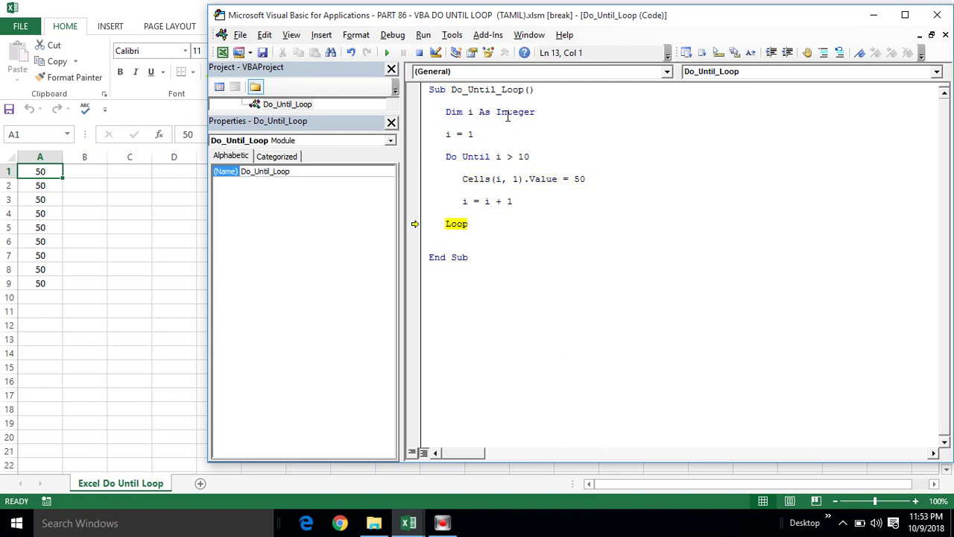
key("F8")
key("F8")
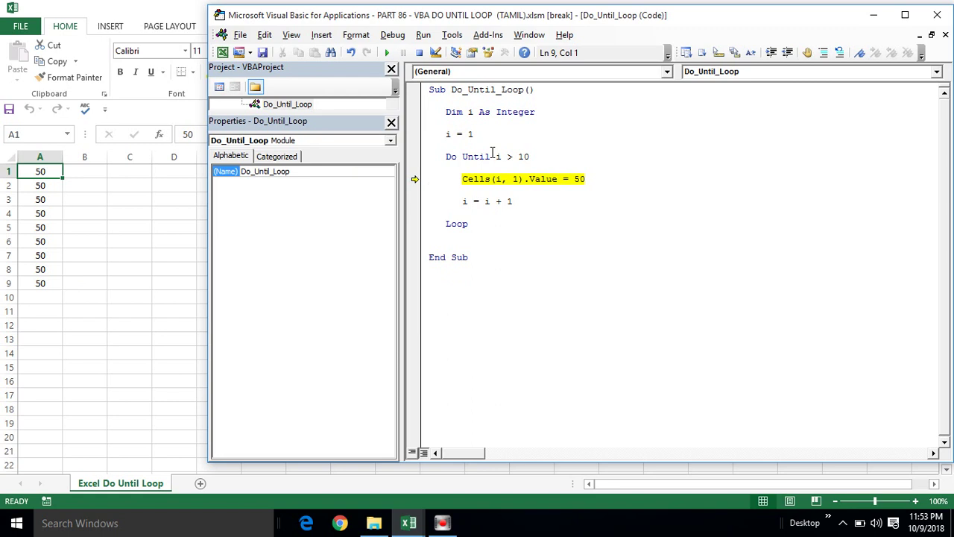
Step: Step with F8 to write 50 into A10, then past the i > 10 check to End Sub
key("F8")
key("F8")
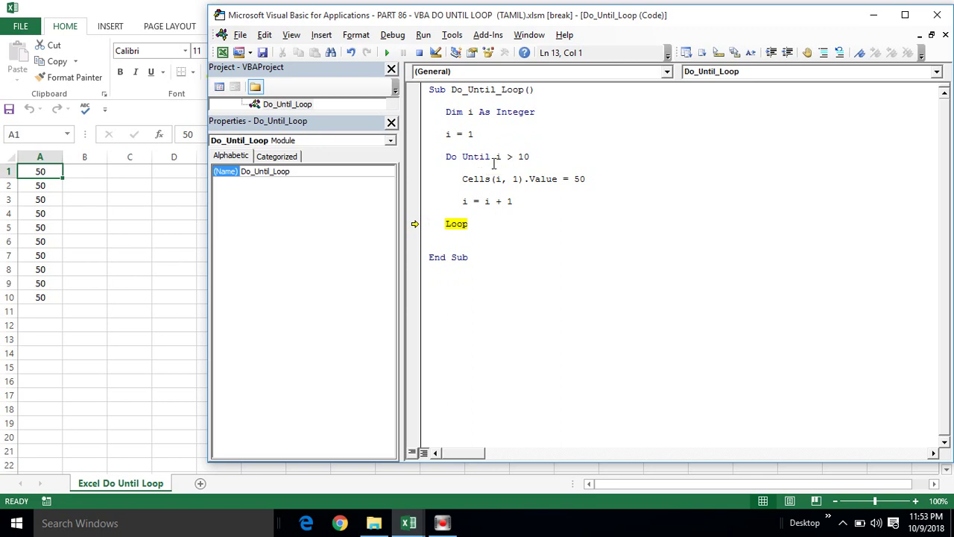
key("F8")
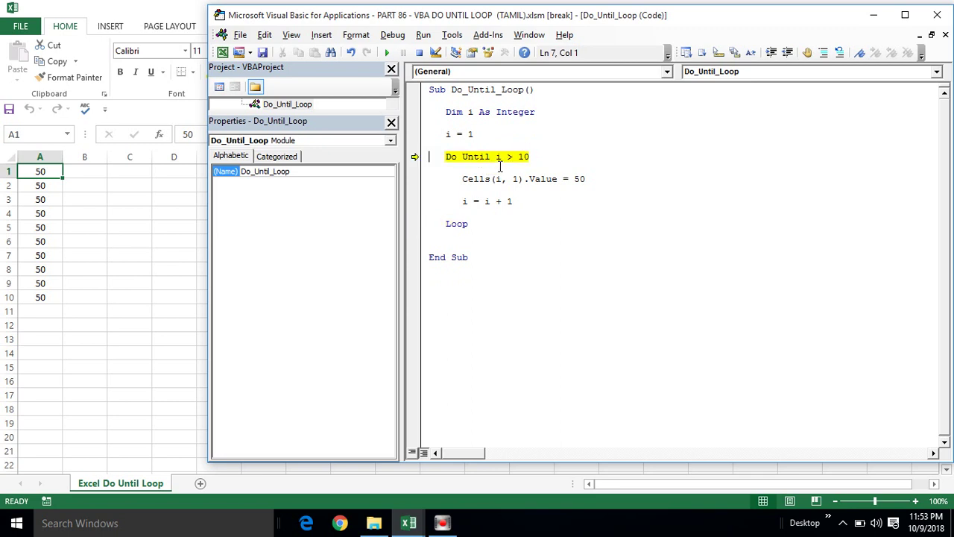
key("F8")
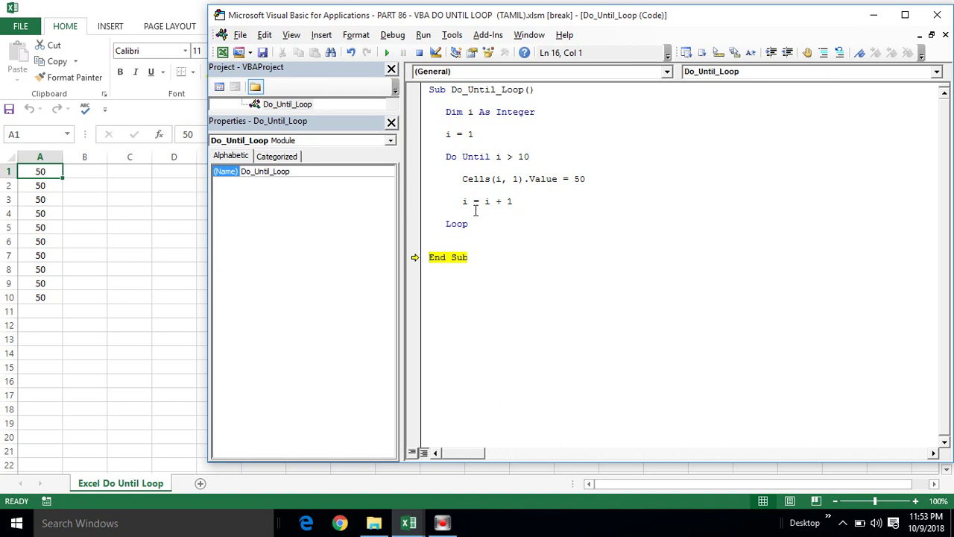
Step: Select A1:A10 to confirm count 10 and sum 500, then return to the macro editor
left_click(9, 297)
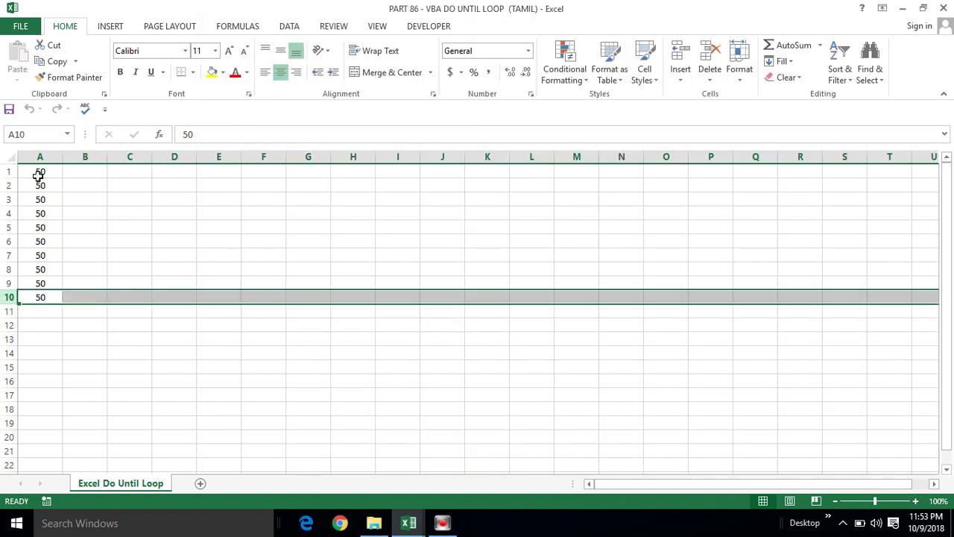
left_click_drag(34, 171, 35, 296)
key("alt+Tab")
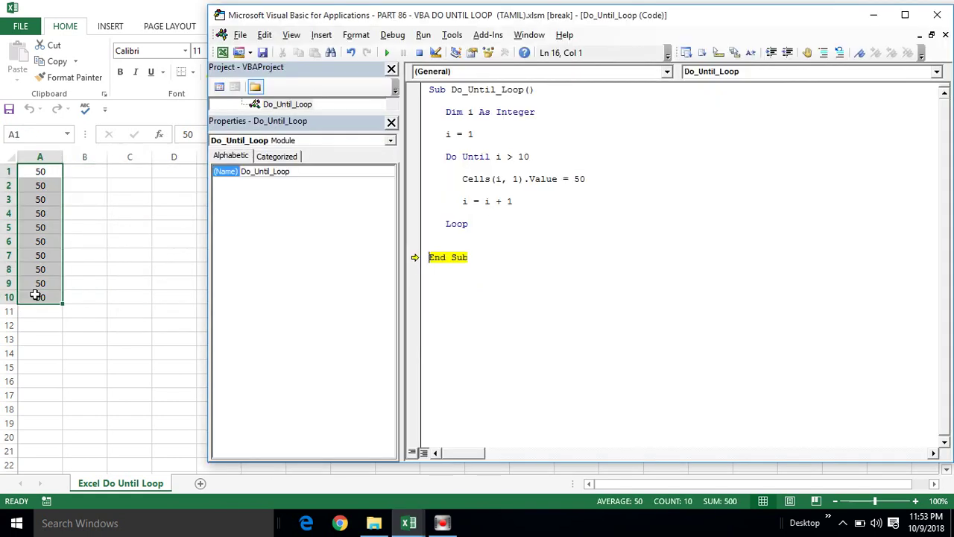
left_click(542, 157)
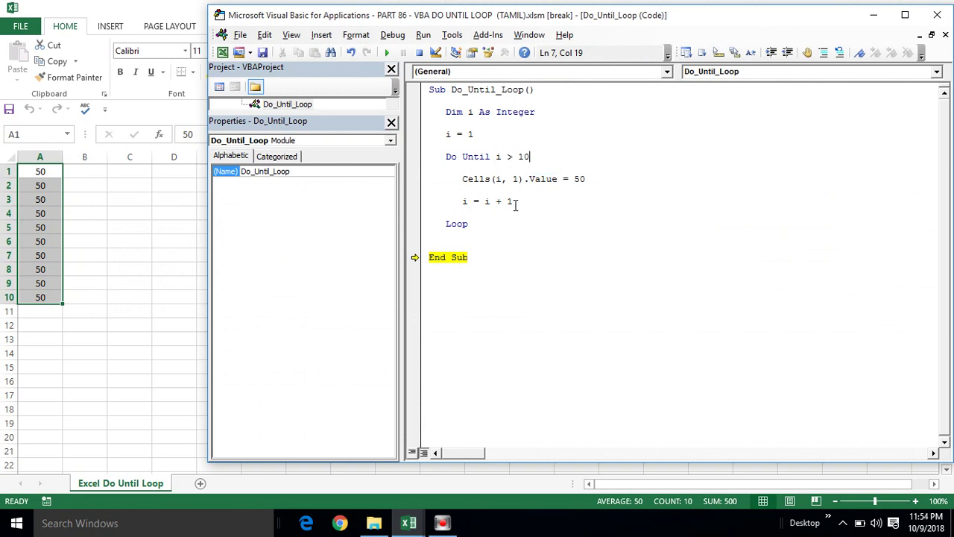
Step: Finish the macro with F8 on End Sub, then highlight the whole Do_Until_Loop procedure to review it
left_click(475, 251)
key("F8")
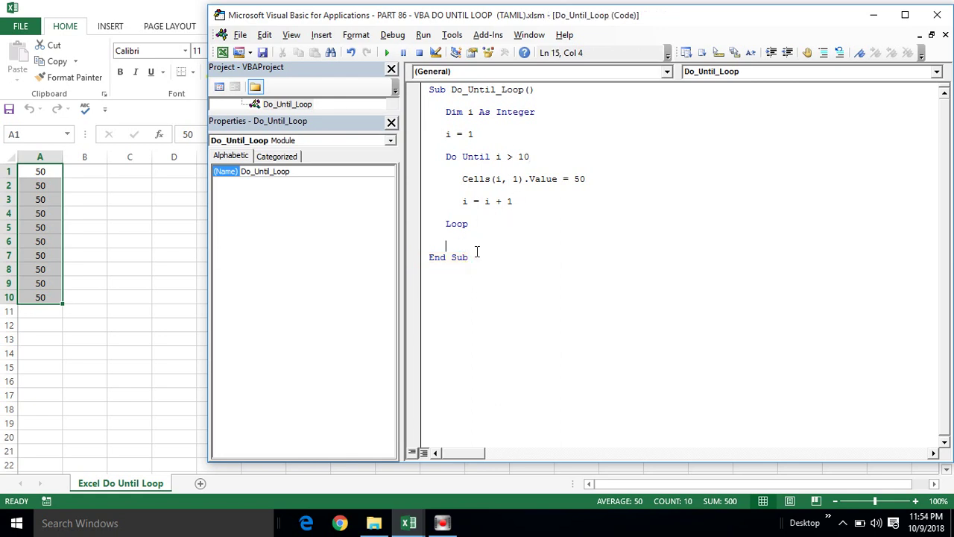
left_click(429, 89)
mouse_move(429, 89)
left_mouse_down()
mouse_move(500, 280)
mouse_move(483, 260)
left_mouse_up()
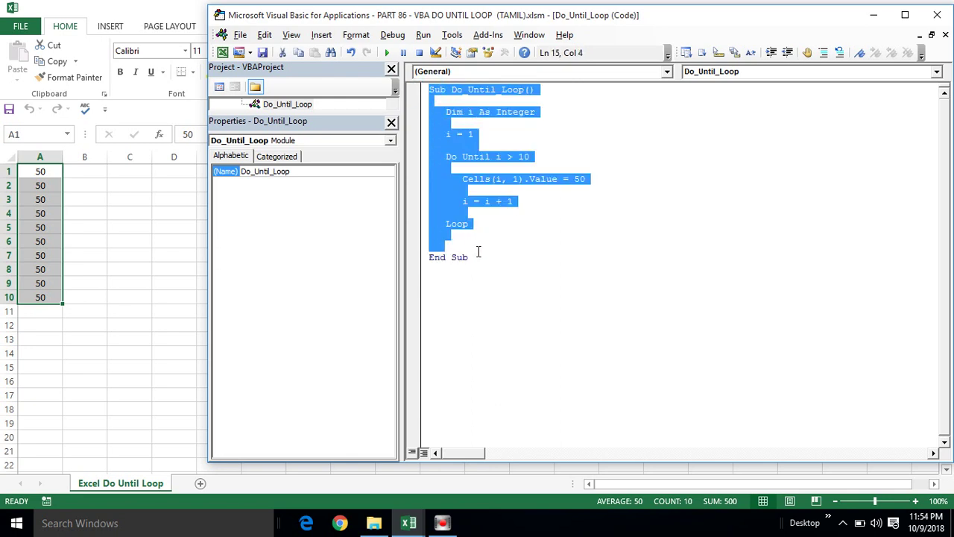
left_click(456, 214)
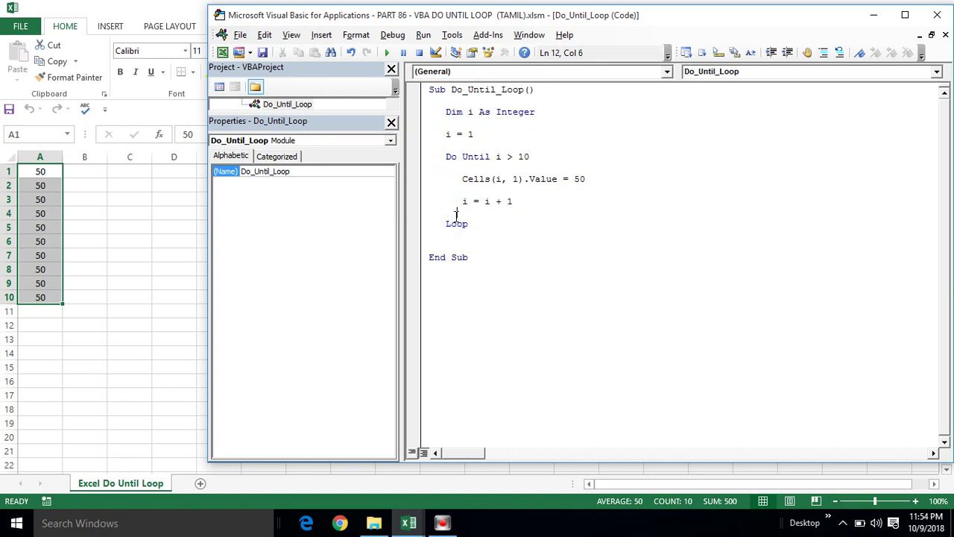
left_click(429, 89)
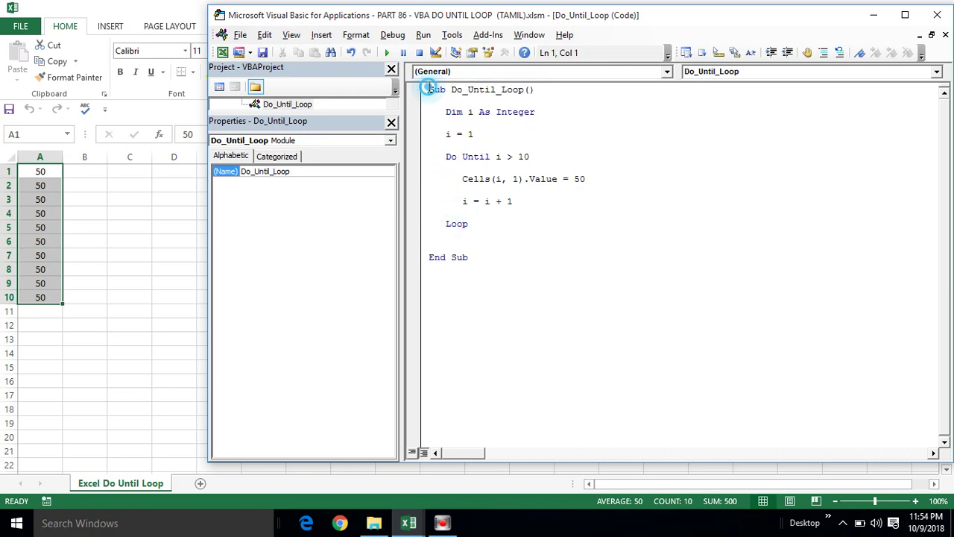
left_click_drag(430, 89, 484, 257)
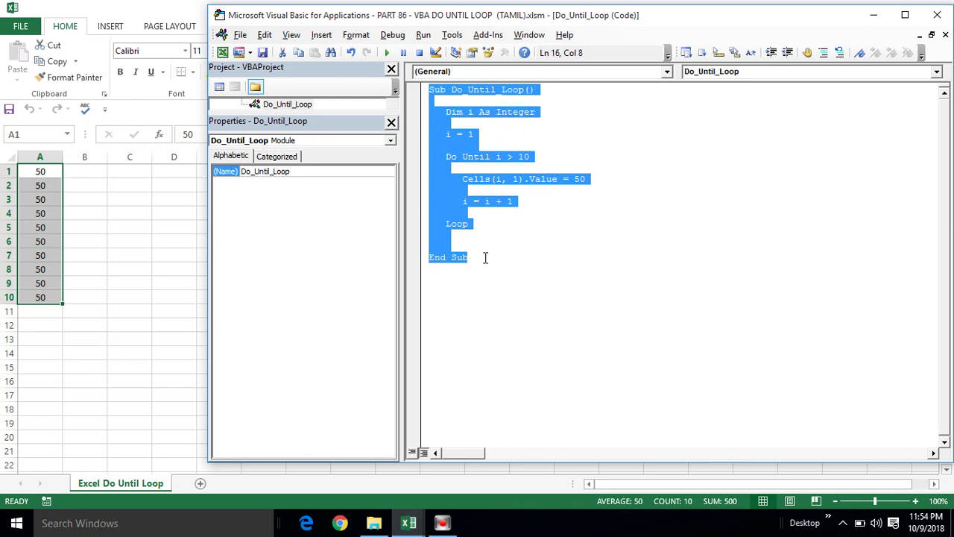
left_click(450, 132)
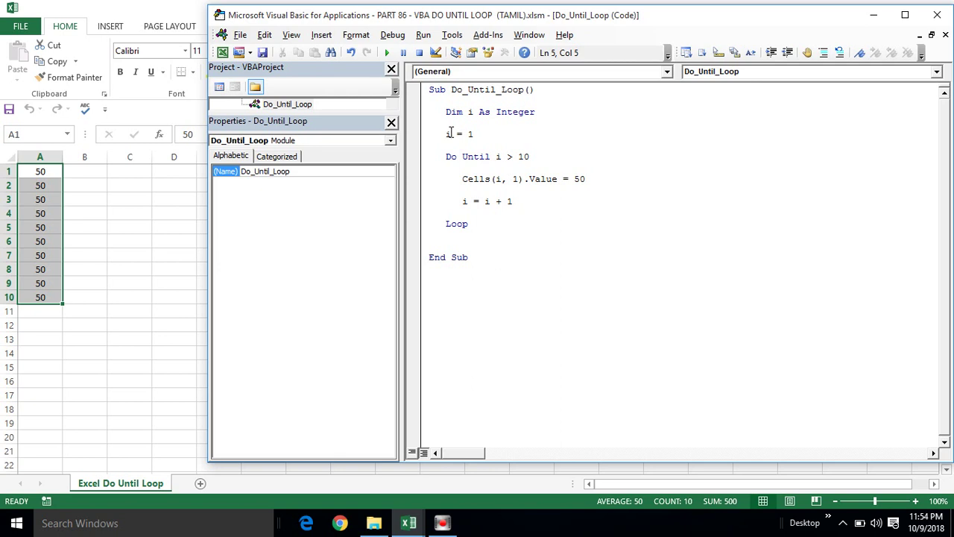
left_click(449, 133)
left_click(430, 91)
left_click_drag(430, 90, 479, 265)
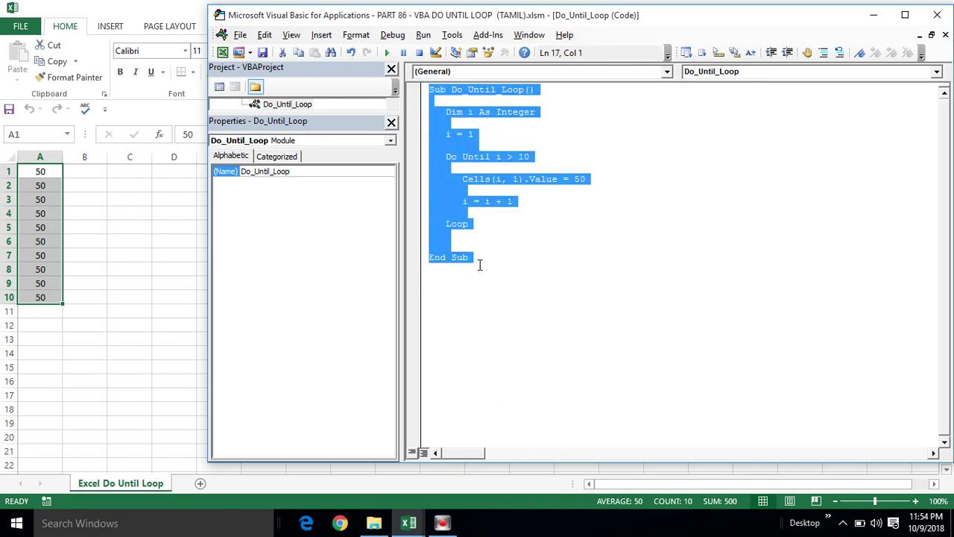
left_click(479, 169)
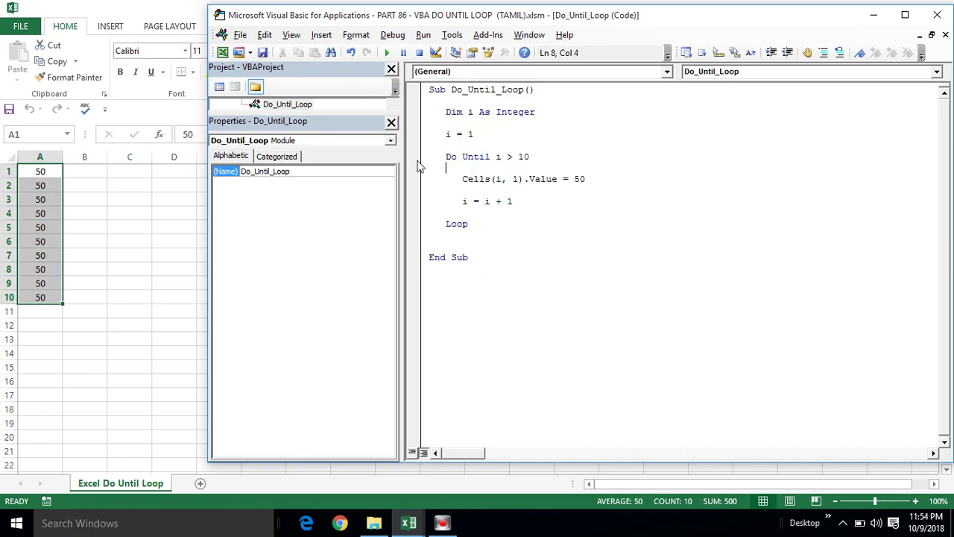
left_click_drag(429, 90, 493, 255)
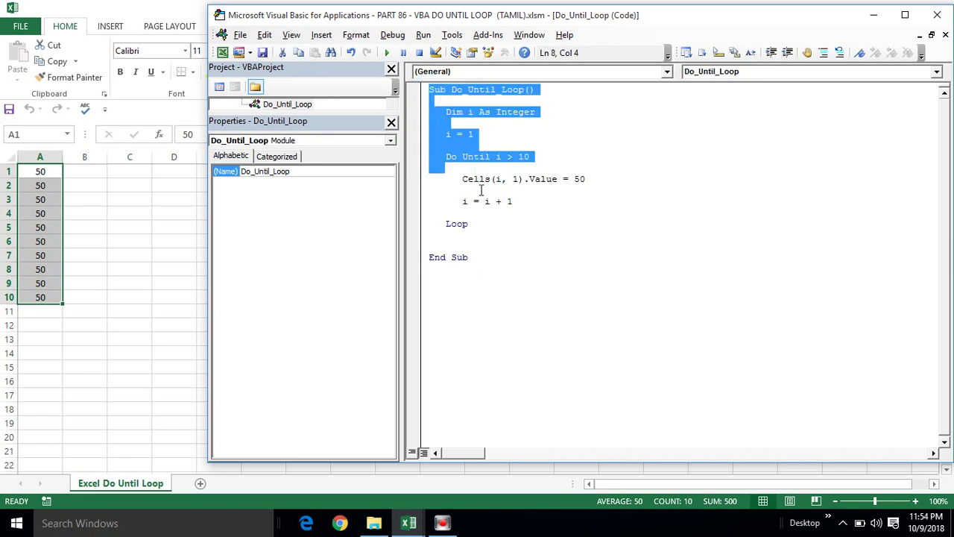
left_click(477, 220)
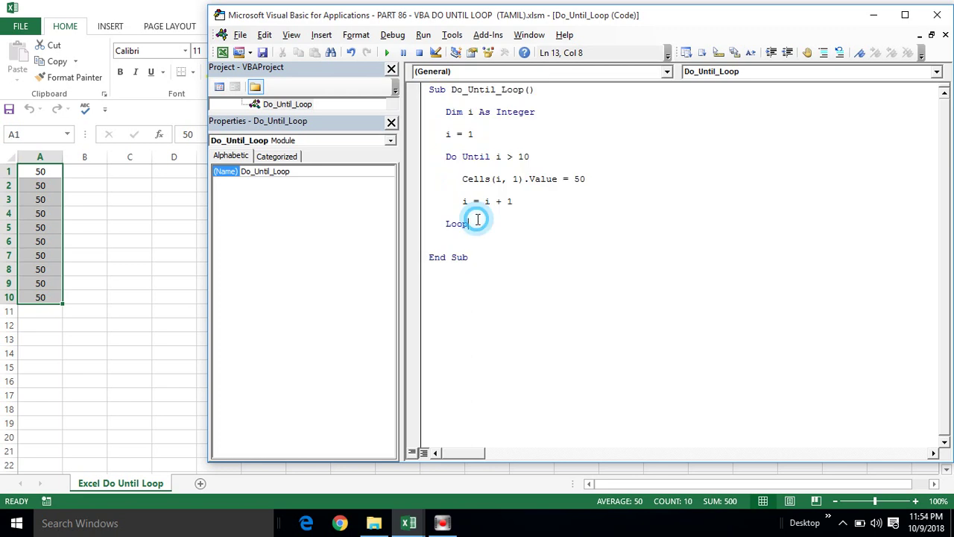
left_click(481, 239)
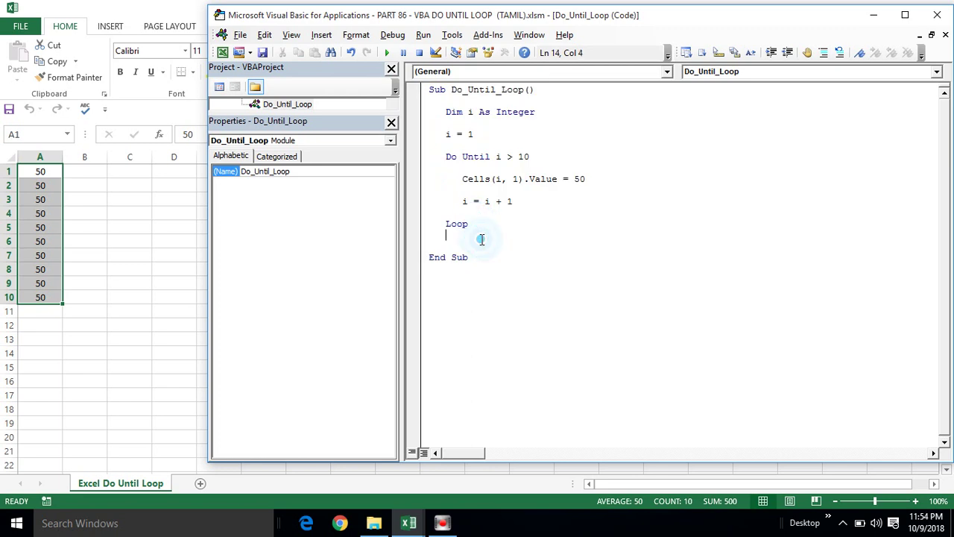